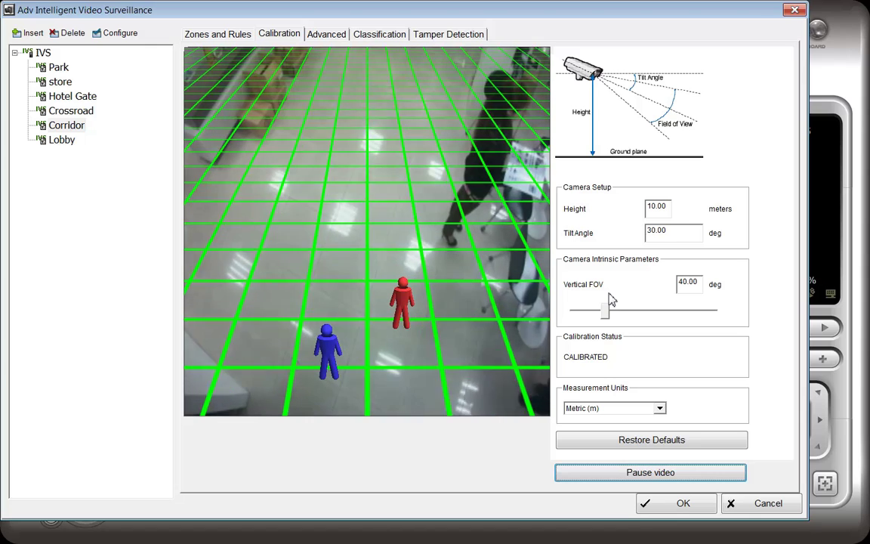
Review the Group of People classifier settings, and try a calibration height of 4 meters for the Corridor camera.
left_click(379, 34)
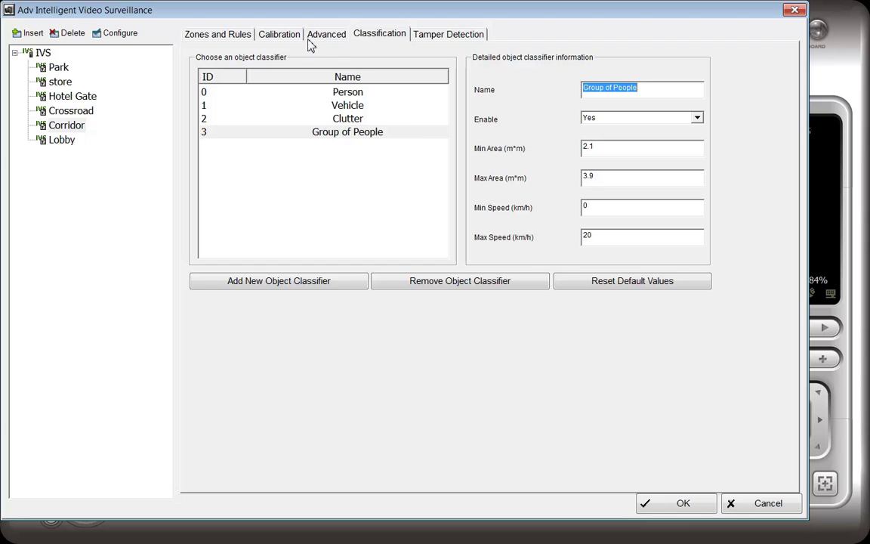
left_click(280, 34)
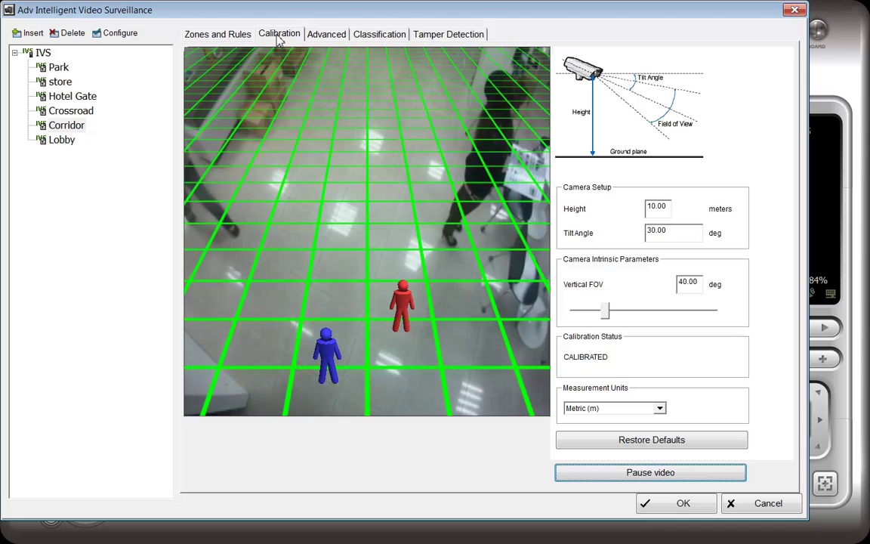
left_click(657, 205)
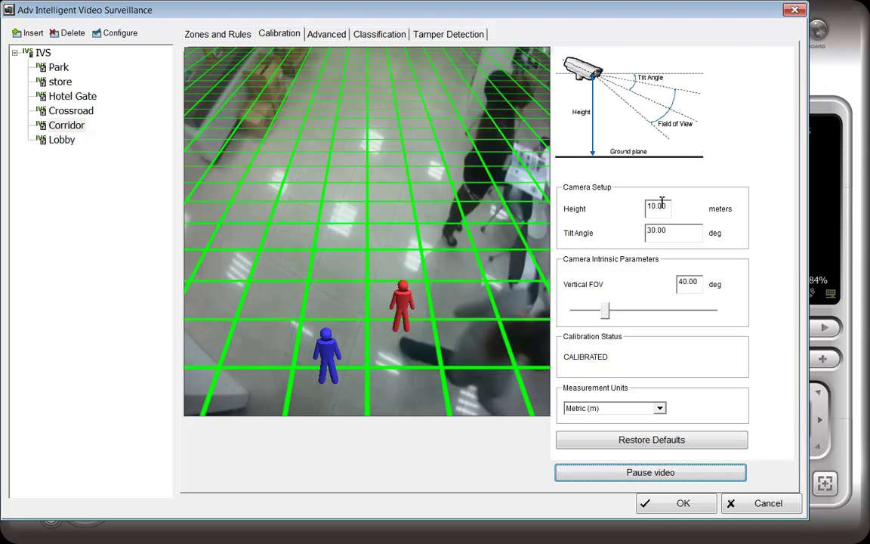
left_click_drag(658, 205, 618, 201)
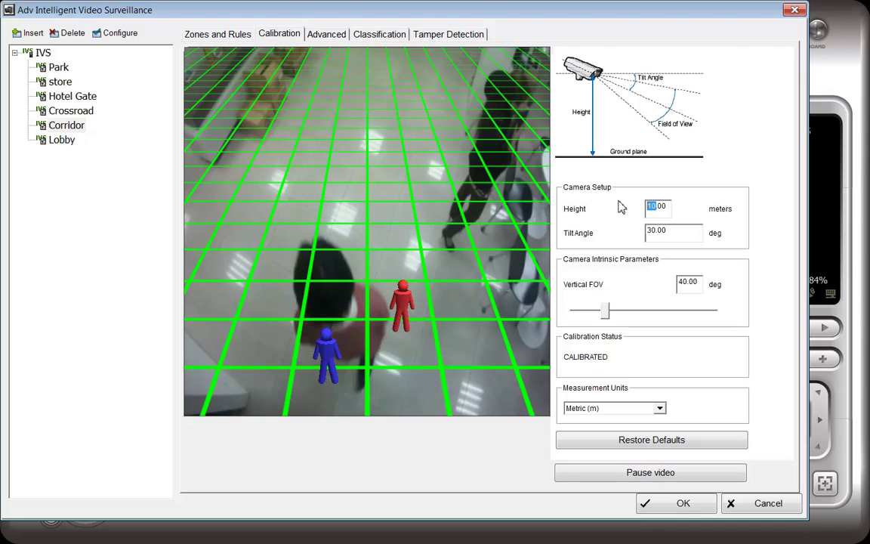
type("4")
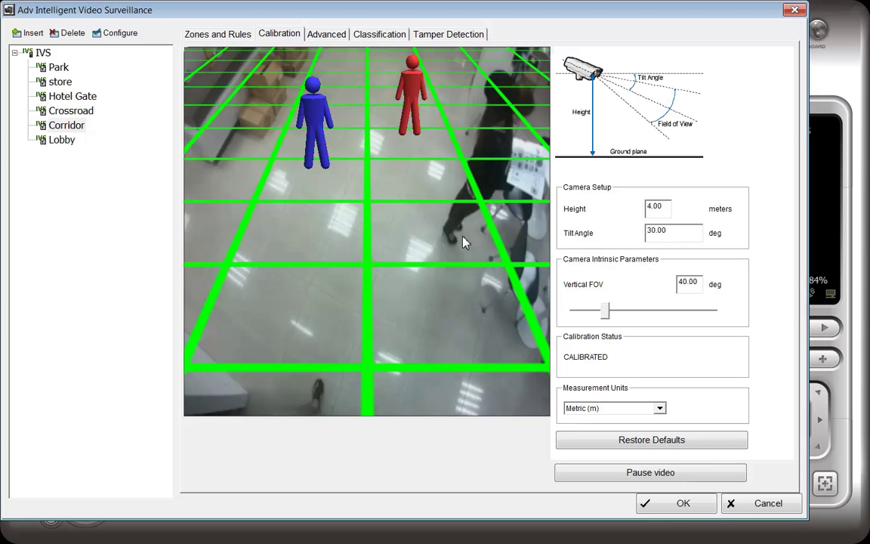
Try lower and higher camera heights directly on the calibration grid, ending at about 9.63 meters.
scroll(463, 236, "down", 15)
scroll(468, 239, "up", 10)
scroll(472, 241, "down", 12)
scroll(475, 244, "up", 3)
scroll(475, 249, "down", 1)
scroll(475, 247, "up", 2)
scroll(476, 248, "down", 7)
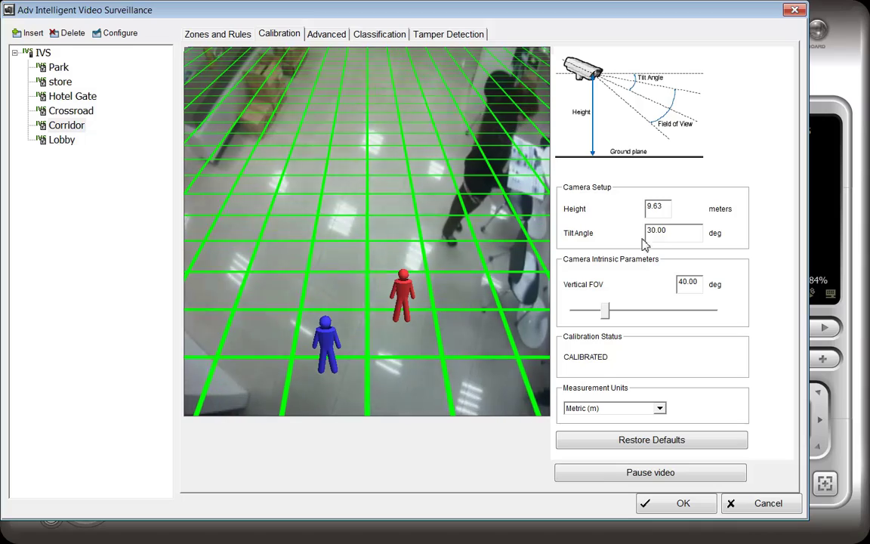
Try camera tilt angles of about 32, exactly 10 and about 27.5 degrees on the calibration grid.
left_click_drag(421, 251, 424, 229)
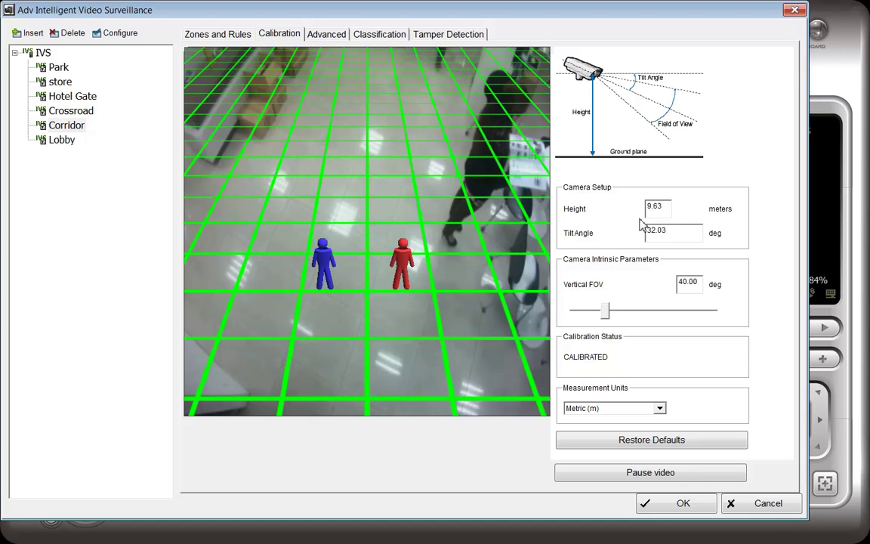
left_click_drag(675, 231, 585, 234)
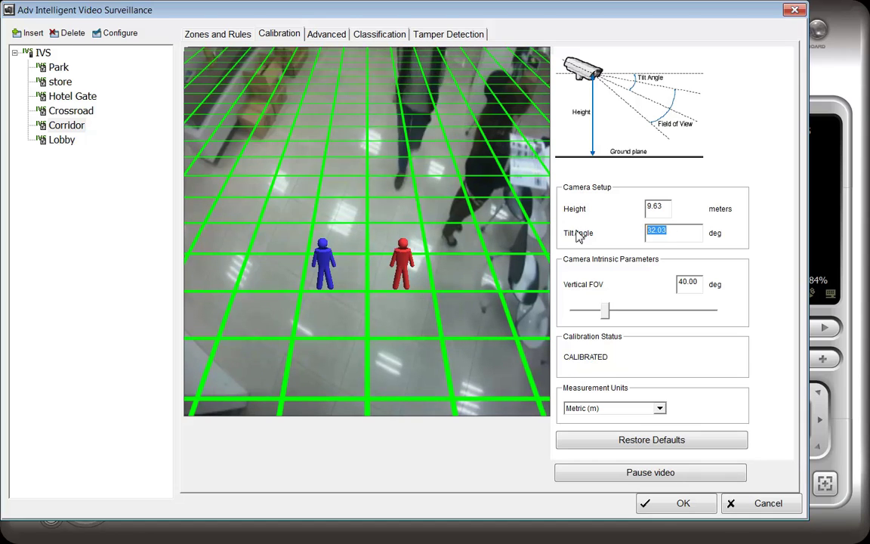
type("10")
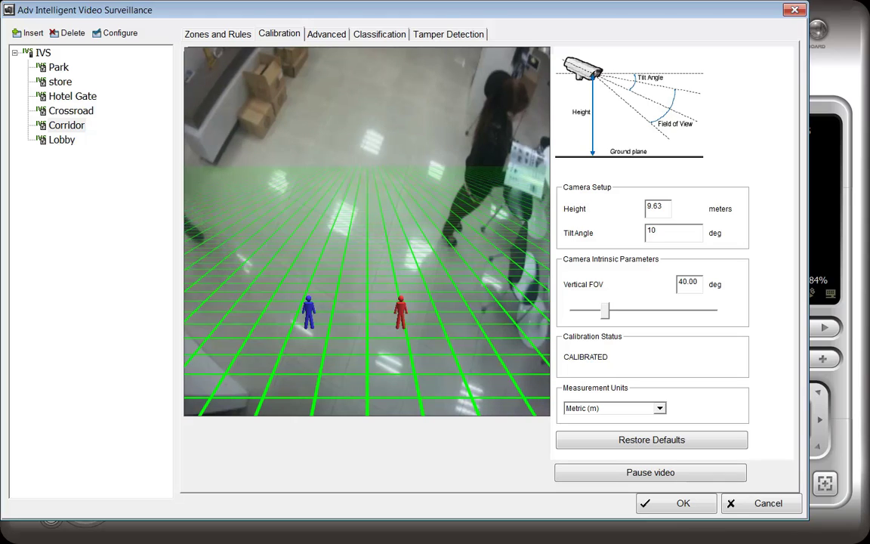
left_click_drag(468, 362, 477, 249)
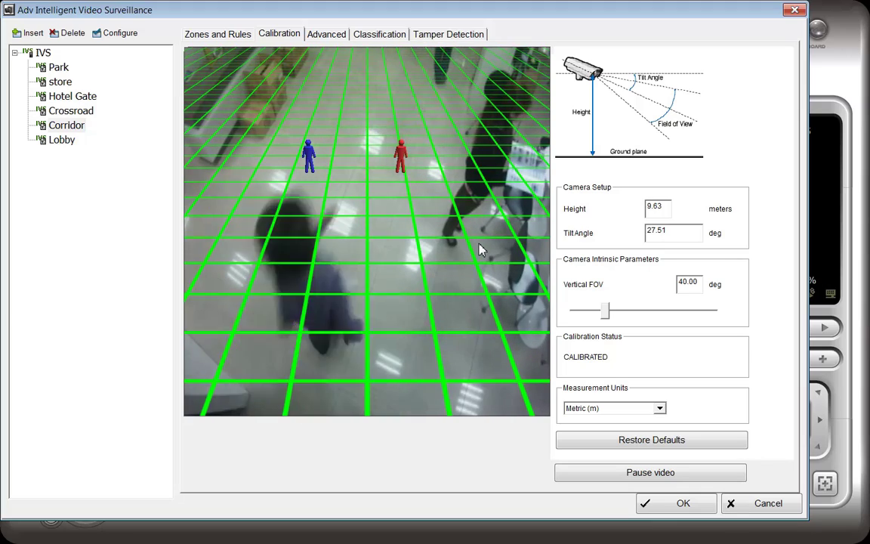
Try vertical field of view values of 90 and 10 degrees for the Corridor camera.
mouse_move(608, 315)
left_mouse_down()
mouse_move(659, 323)
mouse_move(608, 322)
left_mouse_up()
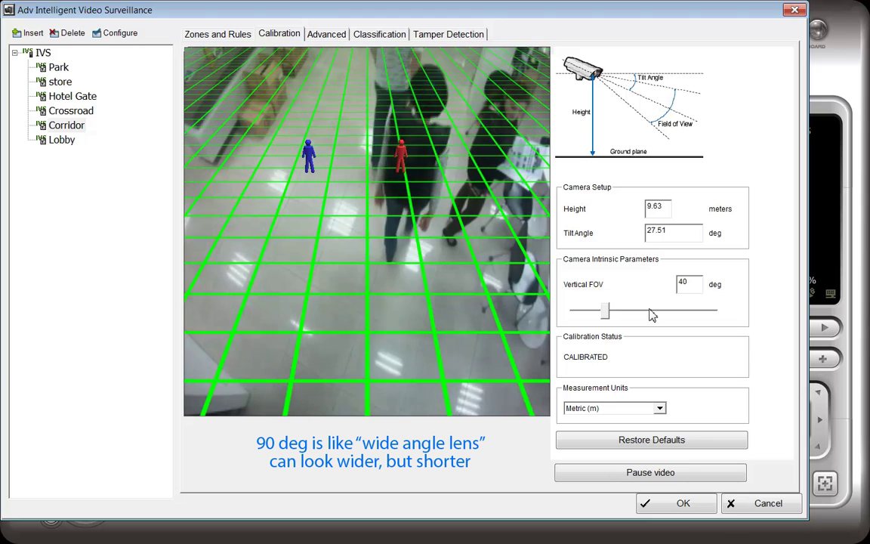
double_click(698, 288)
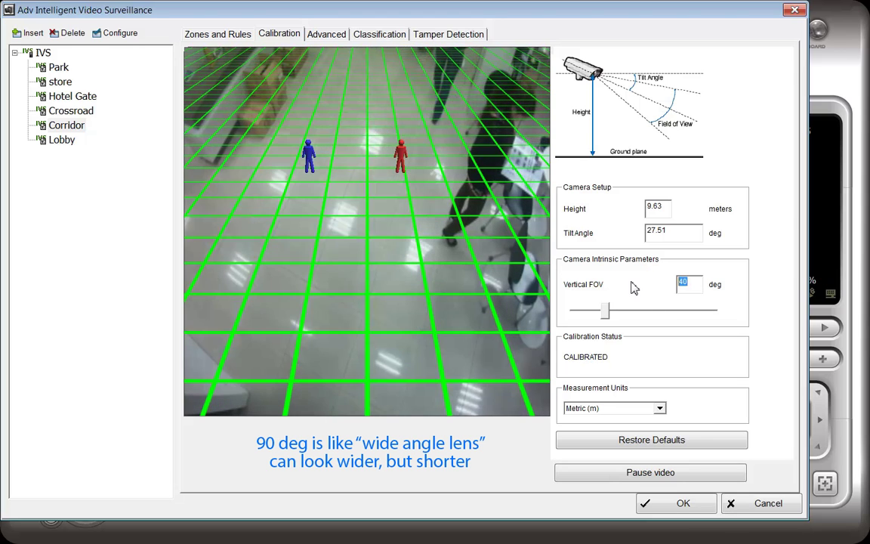
type("90")
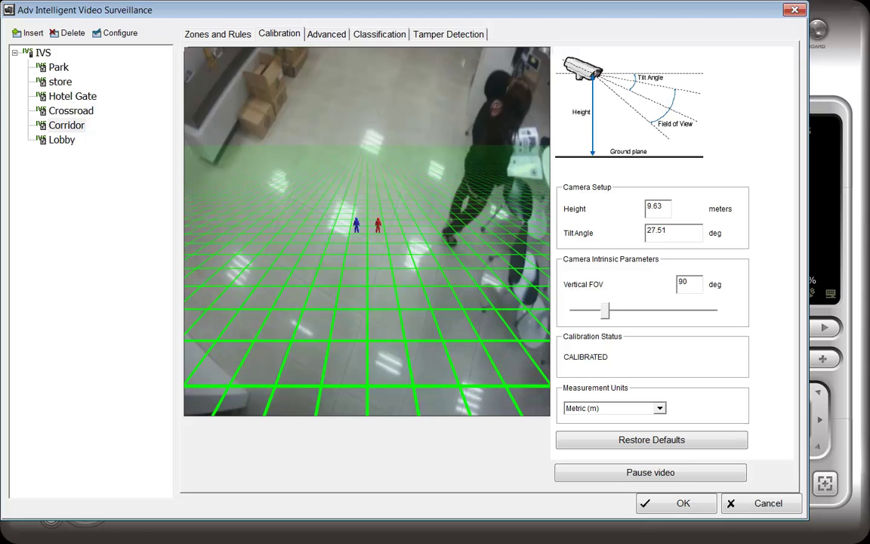
double_click(684, 283)
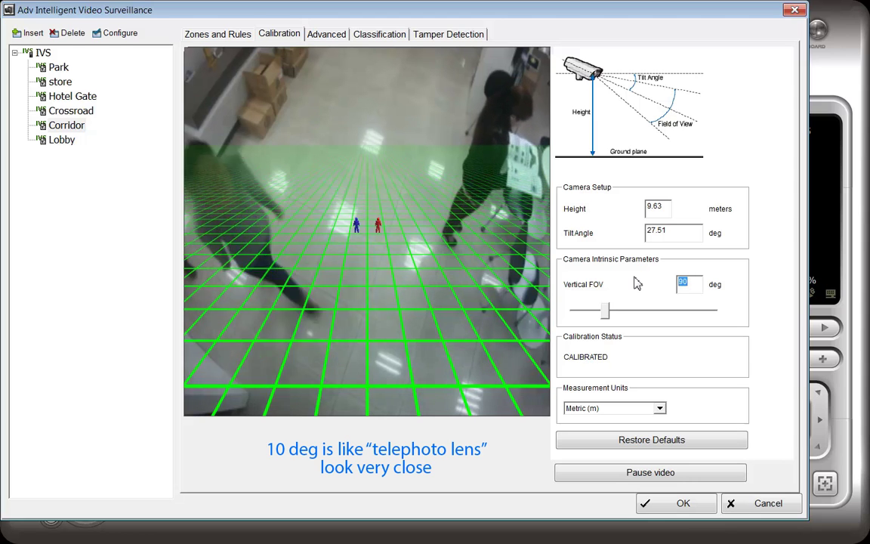
type("10")
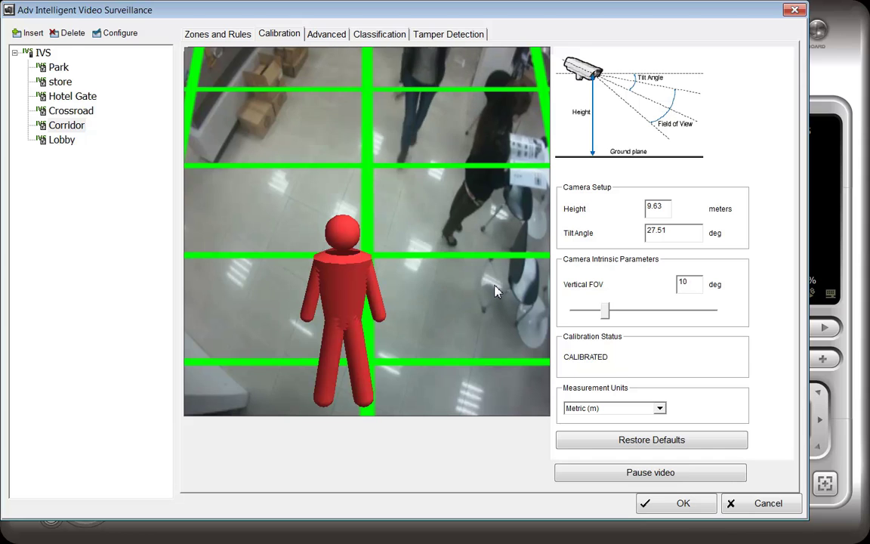
left_click(669, 452)
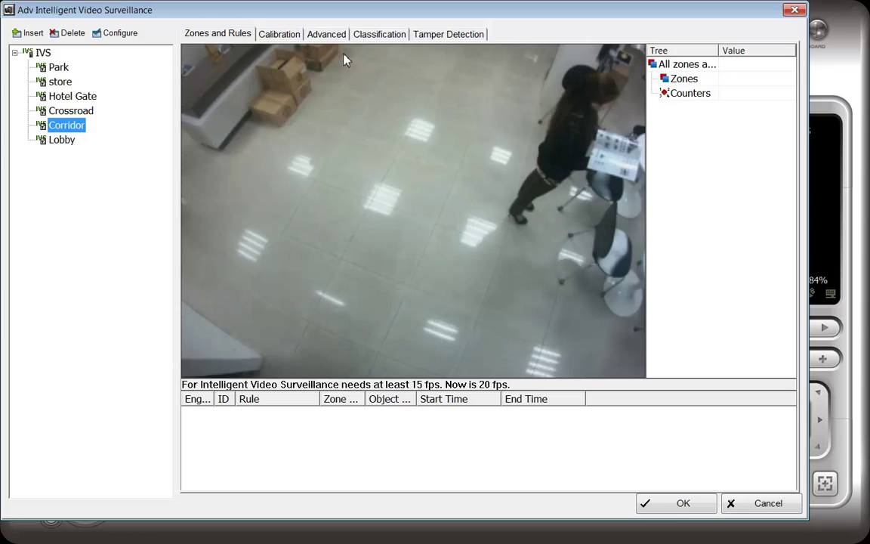
Pause the Corridor calibration video, and place the two human figures near the standing person with a tilt angle of about 77 degrees.
left_click(277, 34)
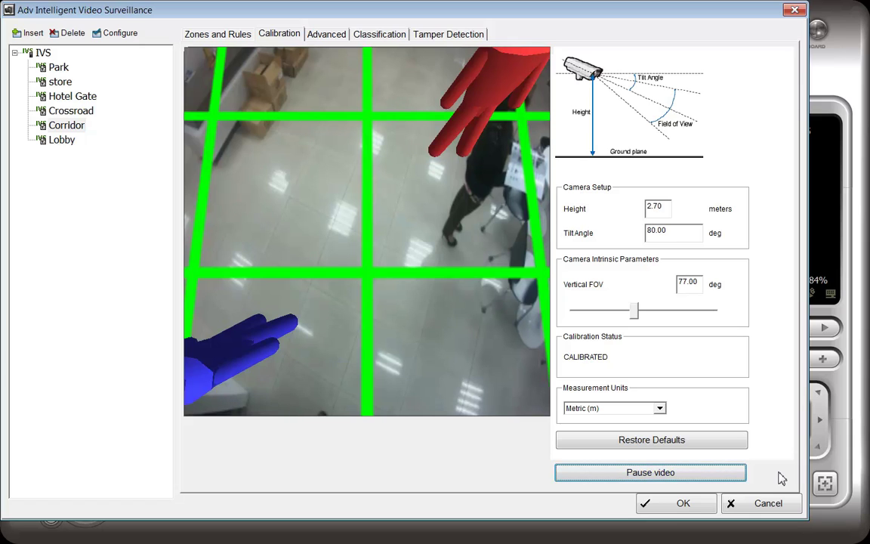
left_click(679, 476)
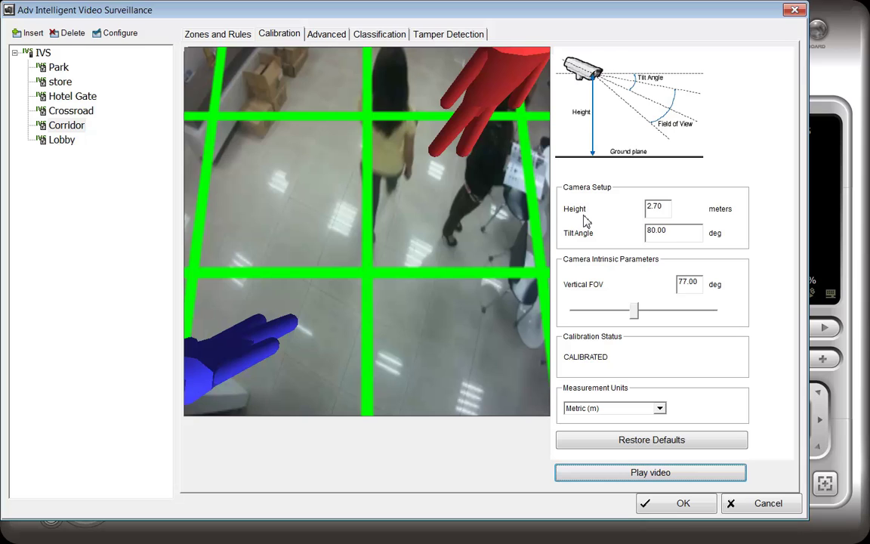
left_click_drag(495, 85, 495, 92)
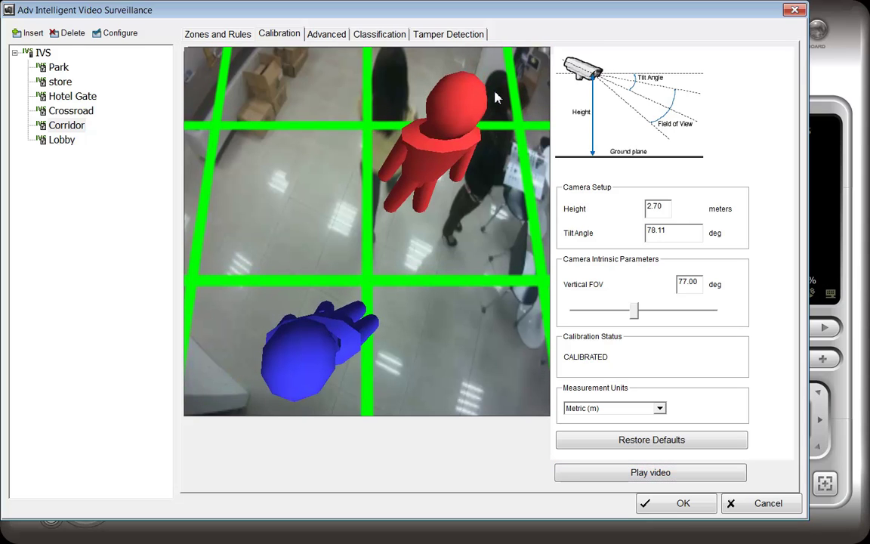
left_click_drag(495, 92, 464, 113)
left_click_drag(317, 337, 321, 93)
mouse_move(458, 127)
left_mouse_down()
mouse_move(464, 155)
mouse_move(458, 138)
left_mouse_up()
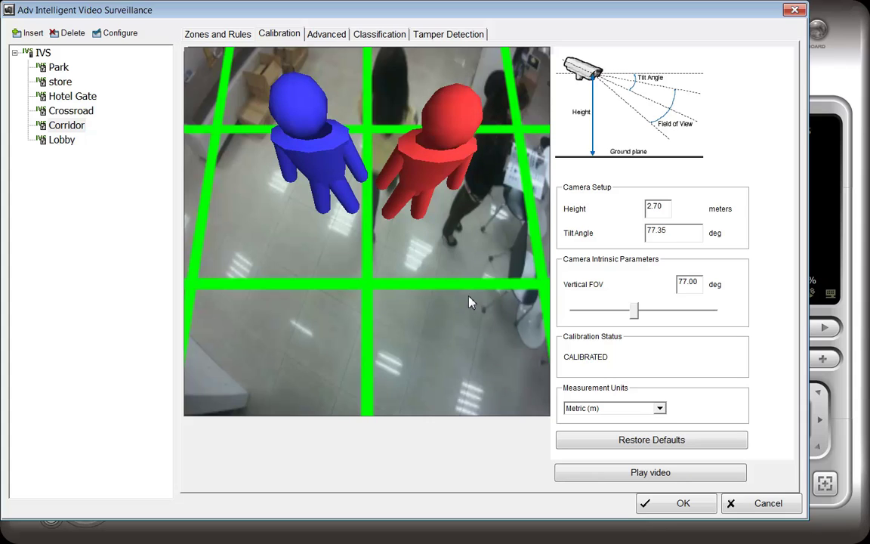
Set the tilt angle to about 70.5 degrees, reposition both human figures beside the person, and accept the calibration.
left_click_drag(379, 216, 370, 224)
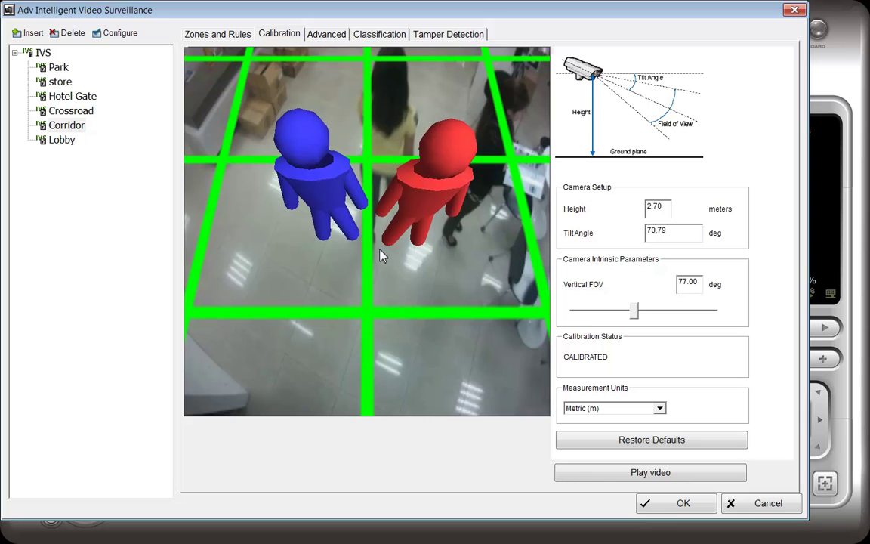
left_click_drag(323, 199, 319, 156)
left_click_drag(448, 172, 459, 140)
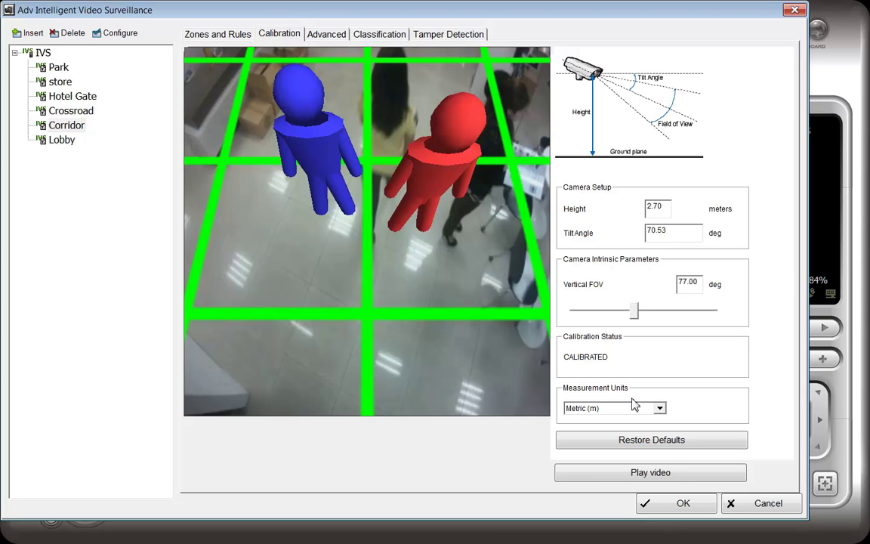
left_click(684, 506)
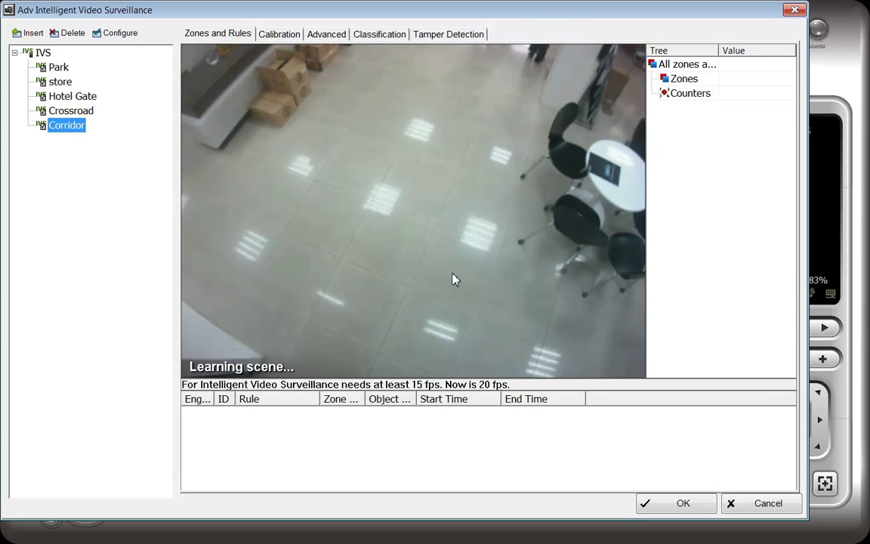
Examine which object display options are enabled for the Corridor video.
right_click(399, 184)
mouse_move(426, 225)
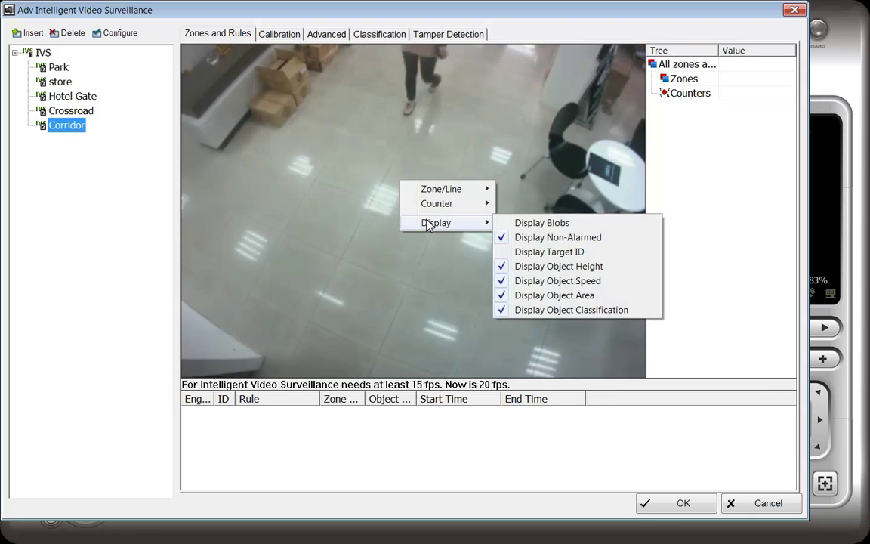
key("Escape")
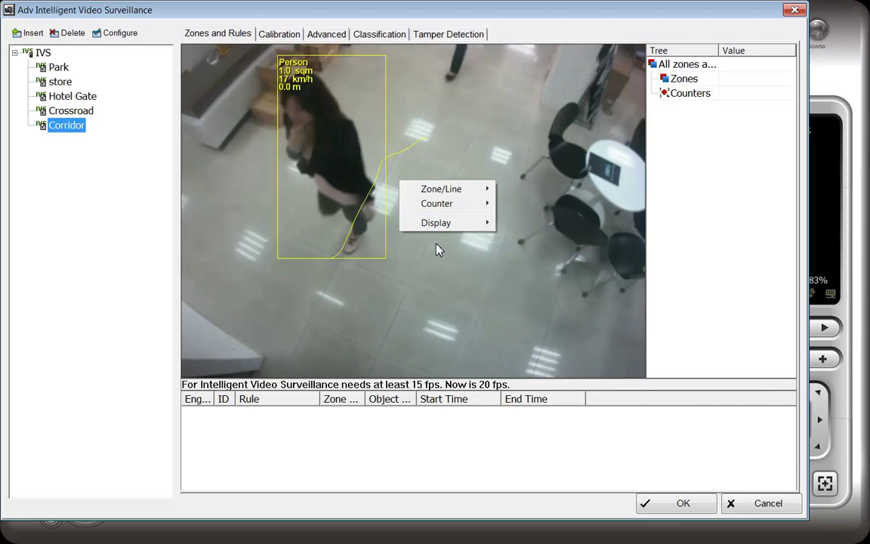
left_click(440, 253)
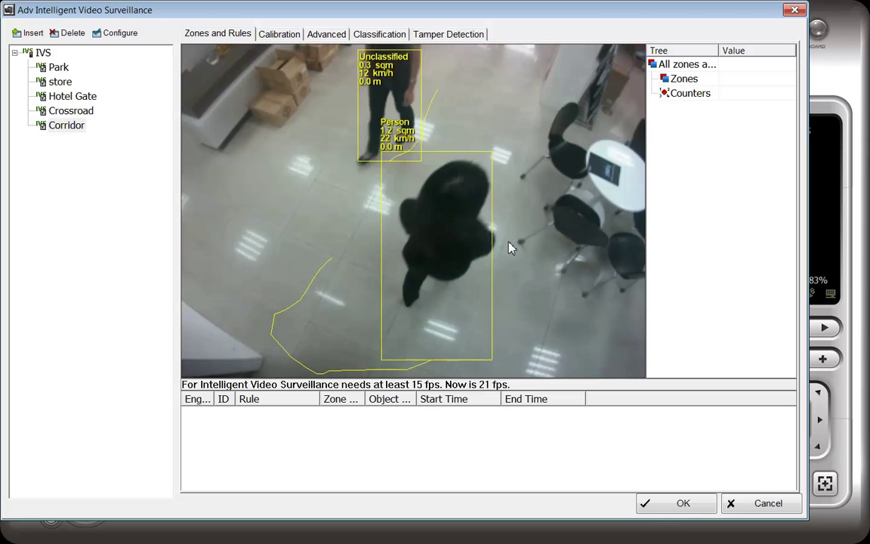